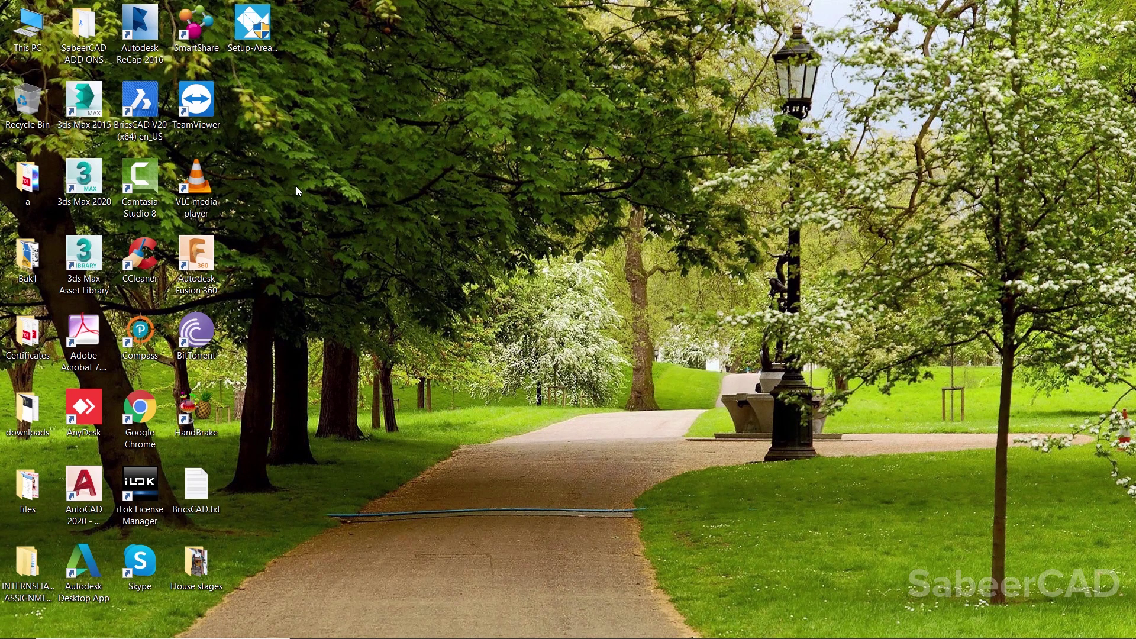
Run Setup-AreaTester.exe and install AreaTester v.1.0.25.0 into the default plugins folder
{"action": "left_click", "coordinate": [257, 36]}
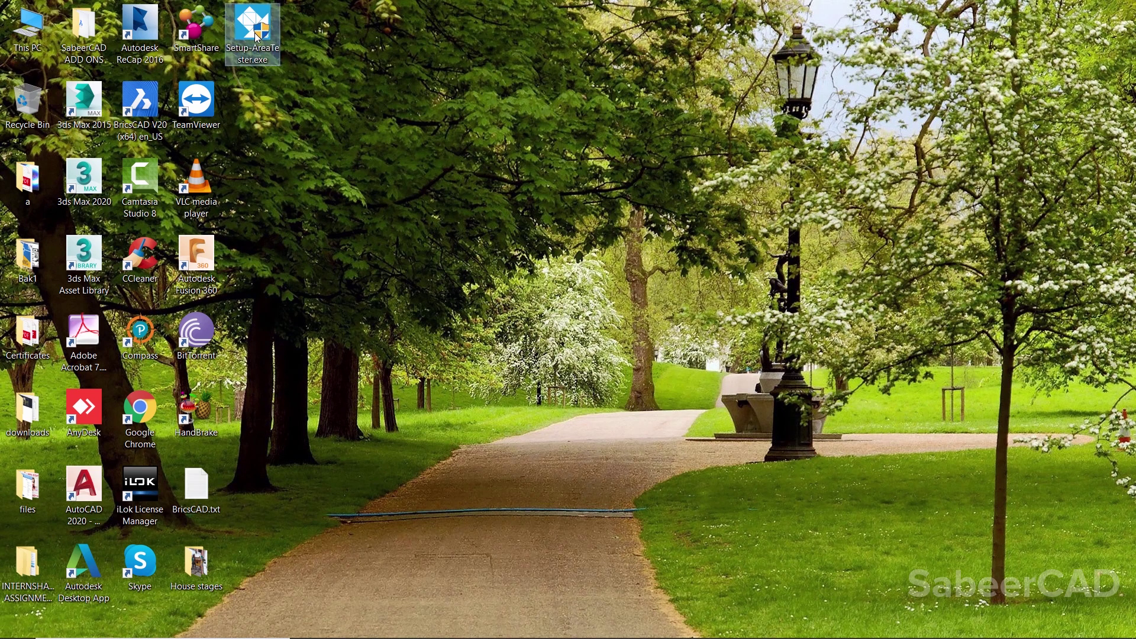
{"action": "double_click", "coordinate": [257, 35]}
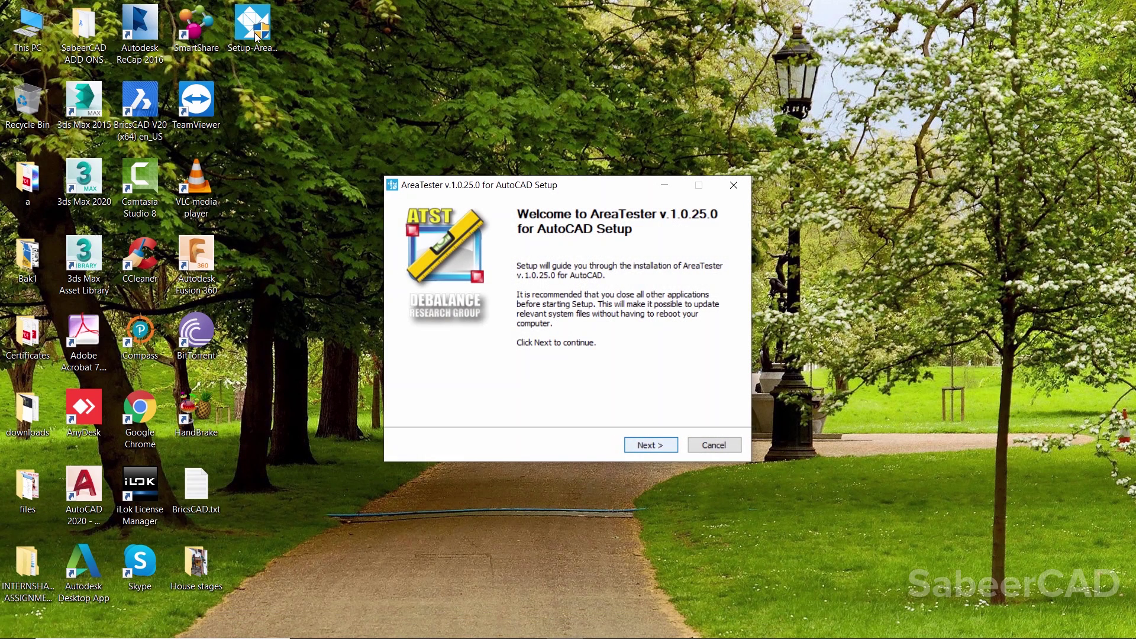
{"action": "key", "text": "Return"}
{"action": "key", "text": "Return"}
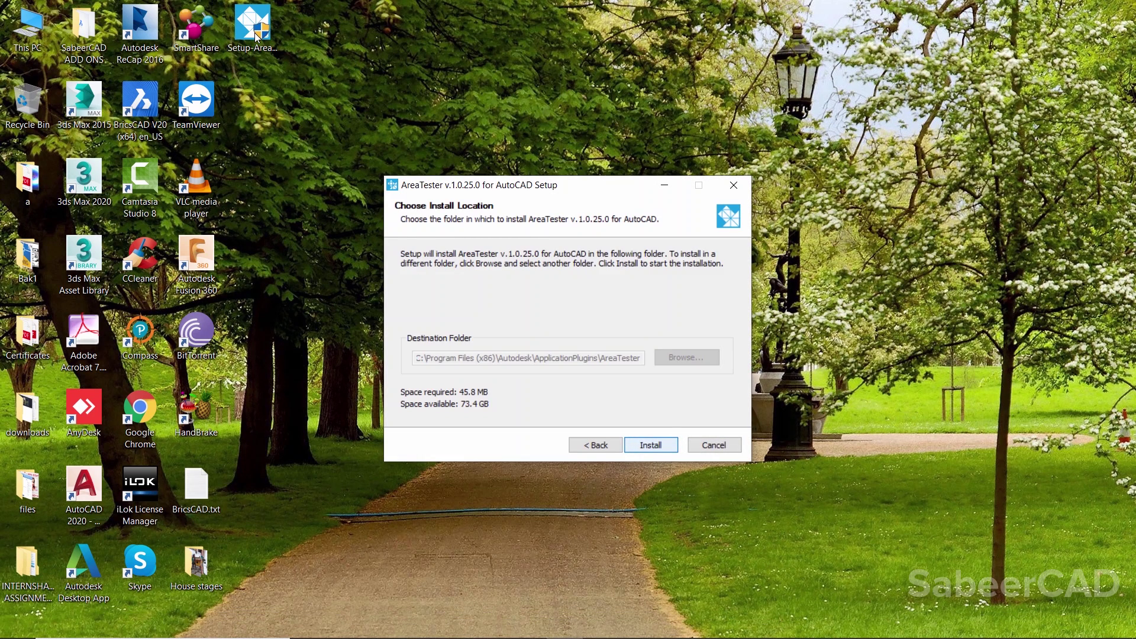
{"action": "key", "text": "Return"}
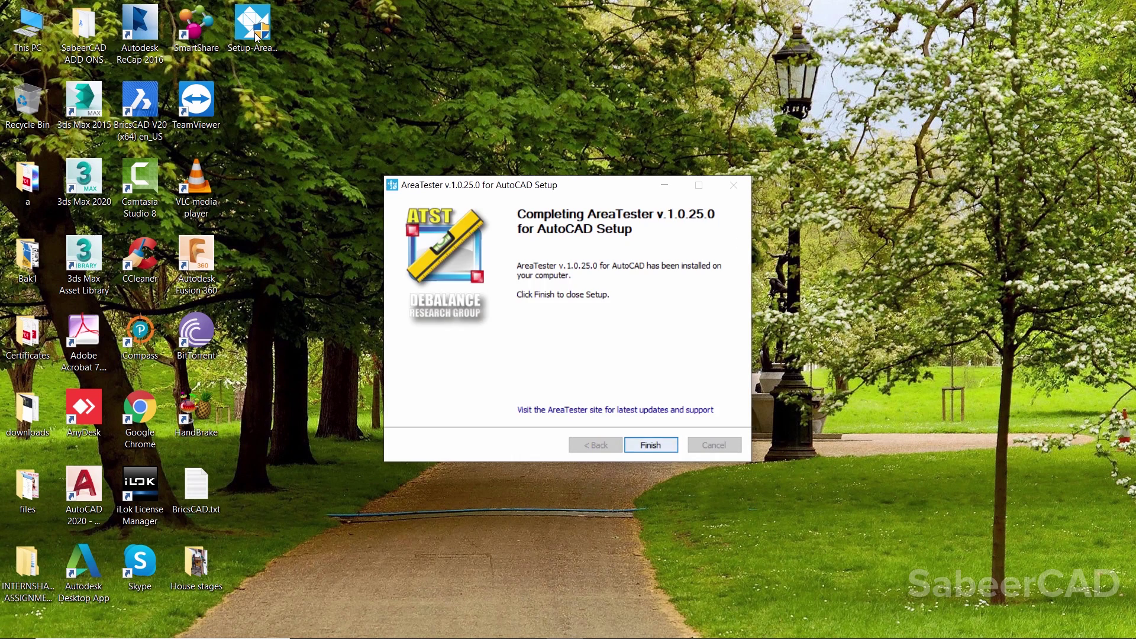
{"action": "key", "text": "Return"}
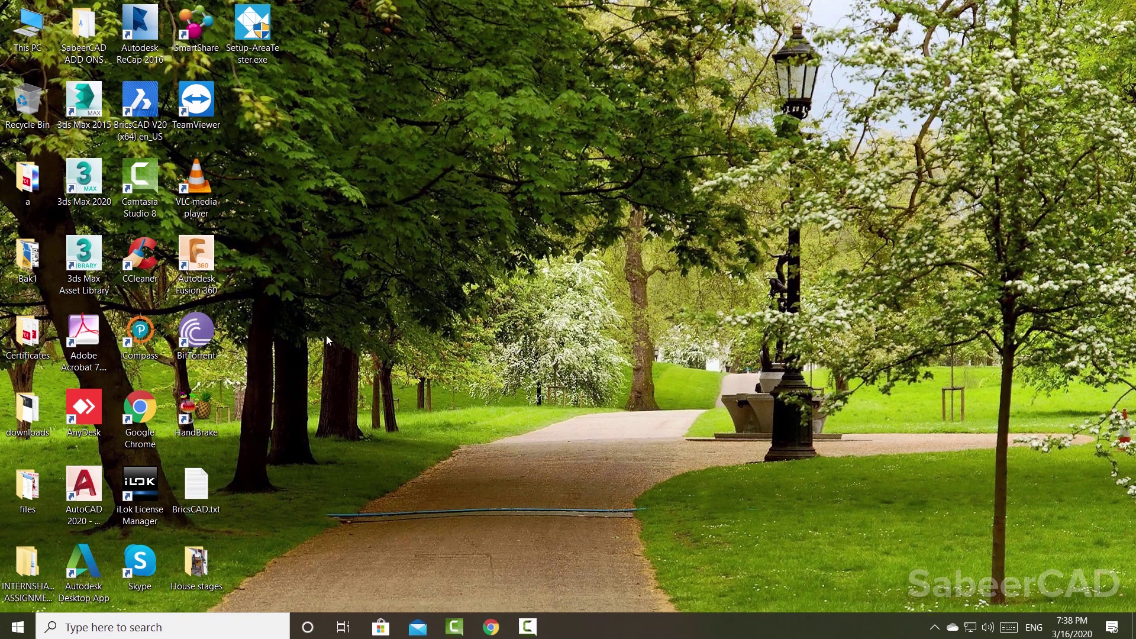
Launch AutoCAD 2020, open area tester.dwg, and show the Add-ins ribbon with AreaTester
{"action": "double_click", "coordinate": [93, 491]}
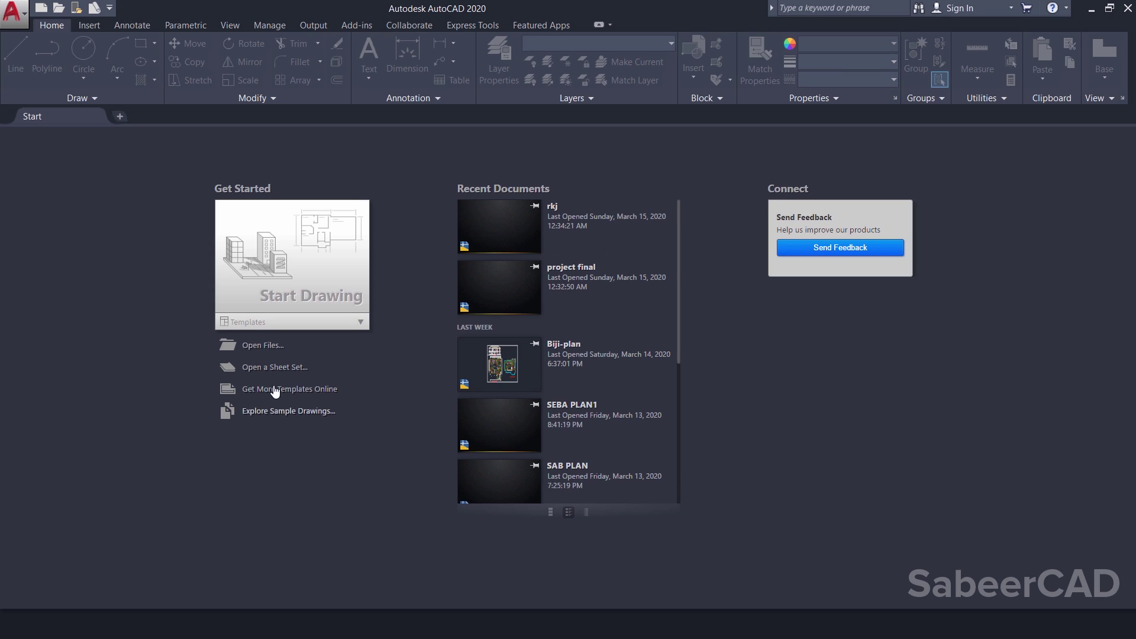
{"action": "left_click", "coordinate": [296, 281]}
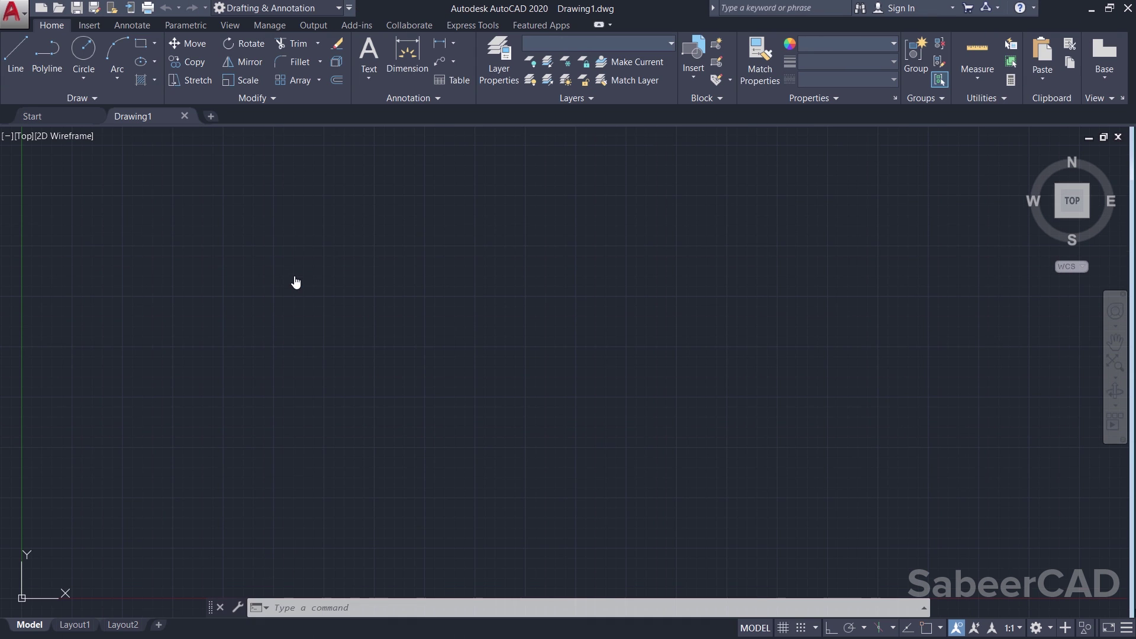
{"action": "left_click", "coordinate": [355, 26]}
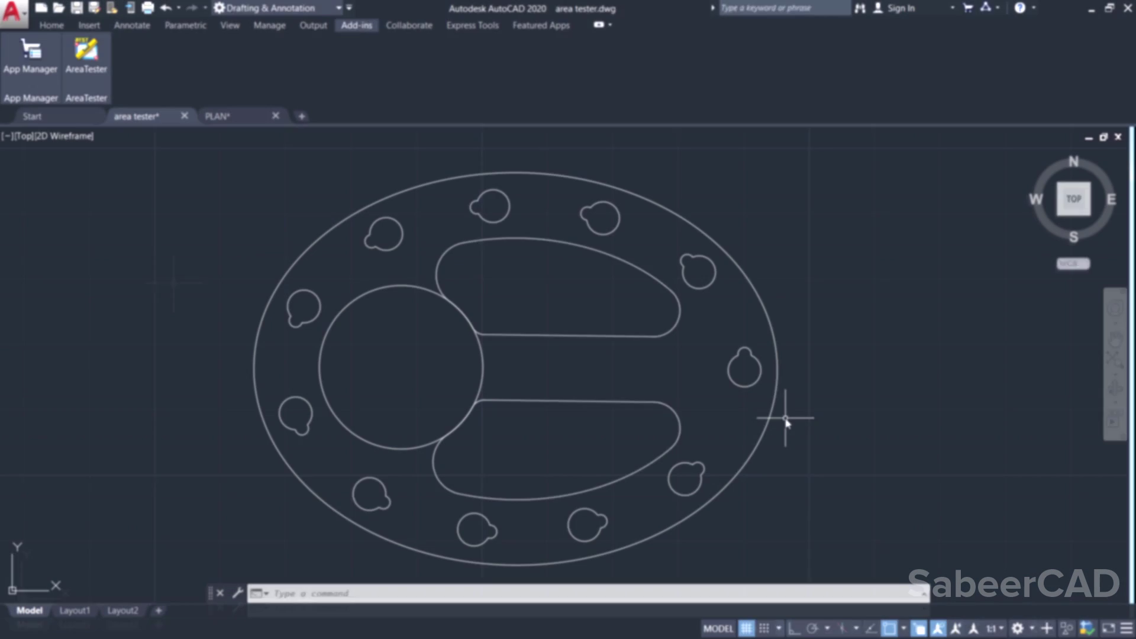
{"action": "scroll", "coordinate": [578, 304], "scroll_direction": "down", "scroll_amount": 3}
{"action": "scroll", "coordinate": [567, 304], "scroll_direction": "up", "scroll_amount": 3}
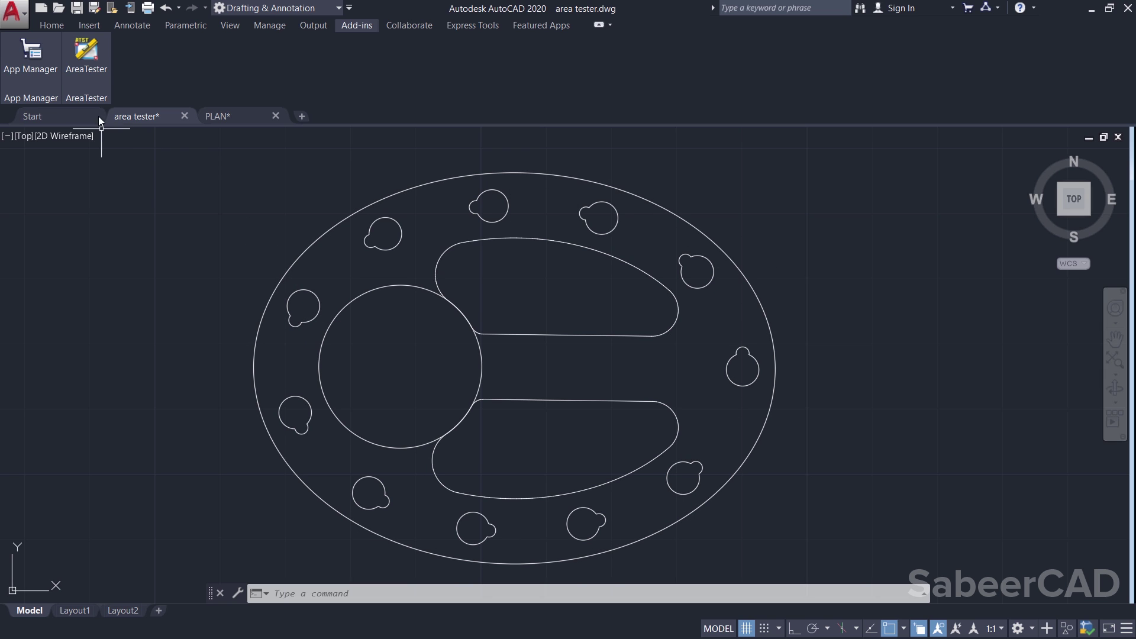
Start AreaTester and window-select all 15 plate objects to open its area list
{"action": "left_click", "coordinate": [86, 59]}
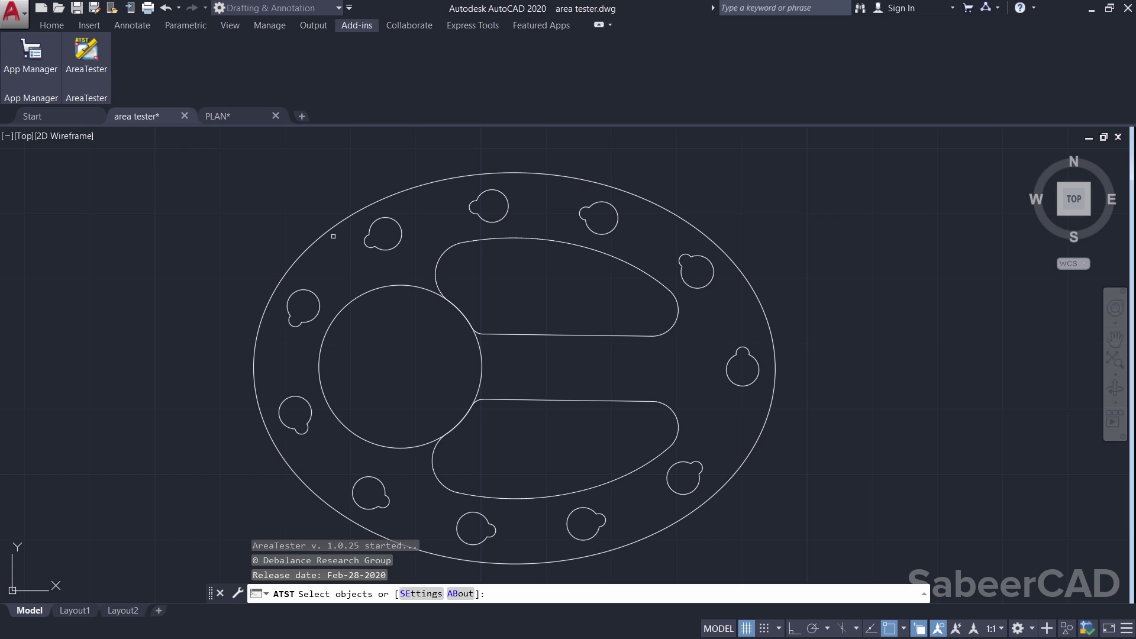
{"action": "middle_click_drag", "start_coordinate": [329, 234], "coordinate": [333, 236]}
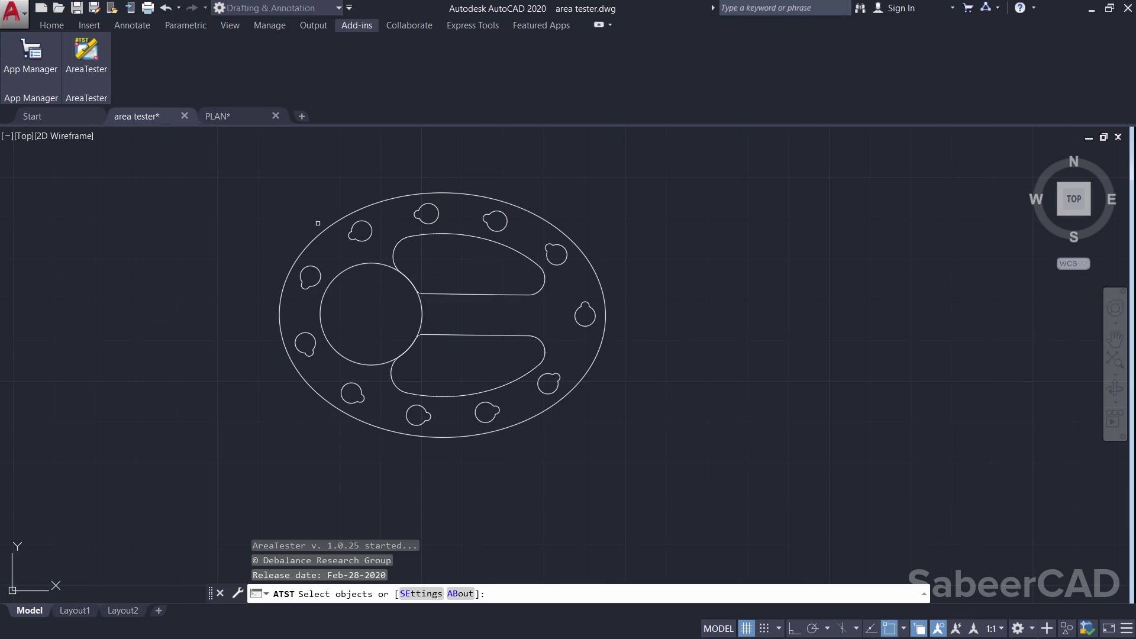
{"action": "left_click", "coordinate": [196, 141]}
{"action": "left_click", "coordinate": [819, 573]}
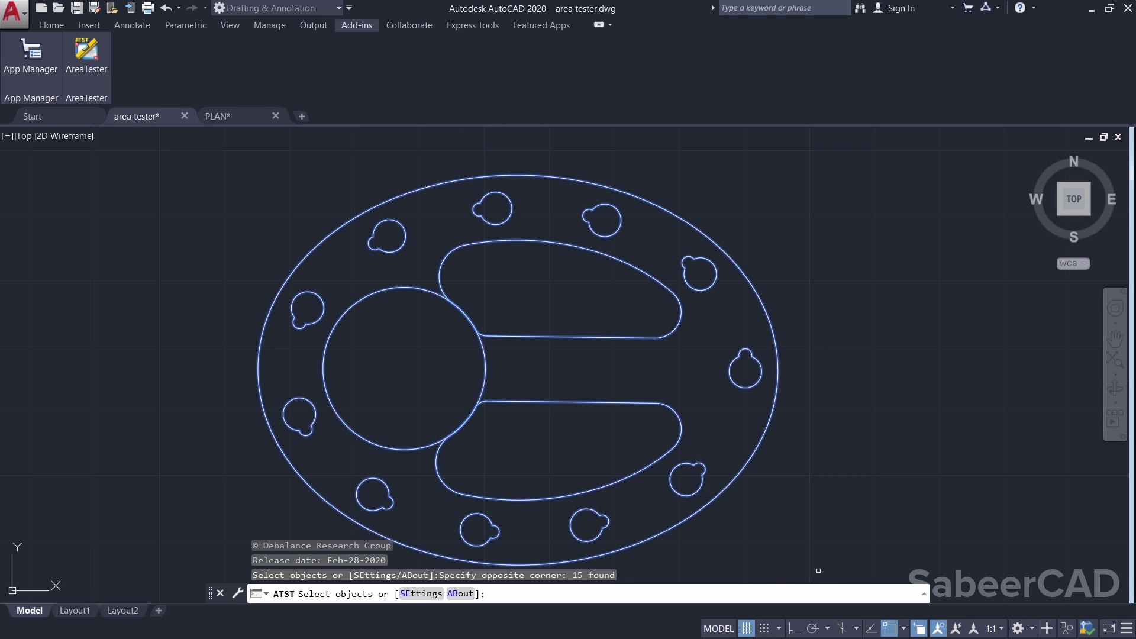
{"action": "key", "text": "Return"}
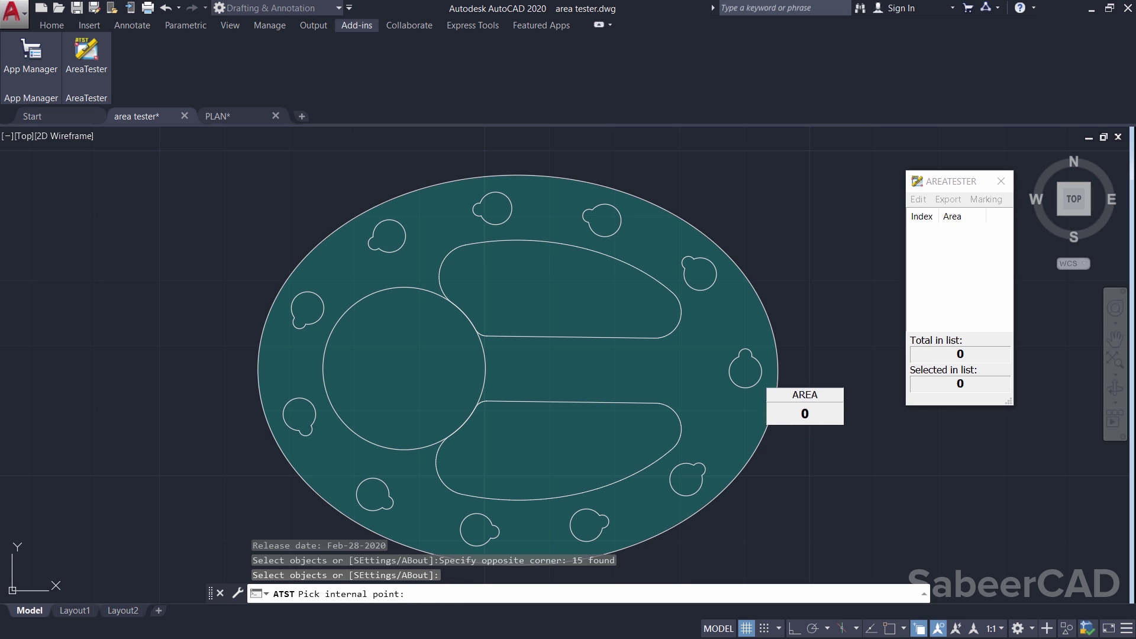
Fill the lower lobe (458.226), upper lobe, and upper small circles, adding their areas
{"action": "left_click", "coordinate": [597, 450]}
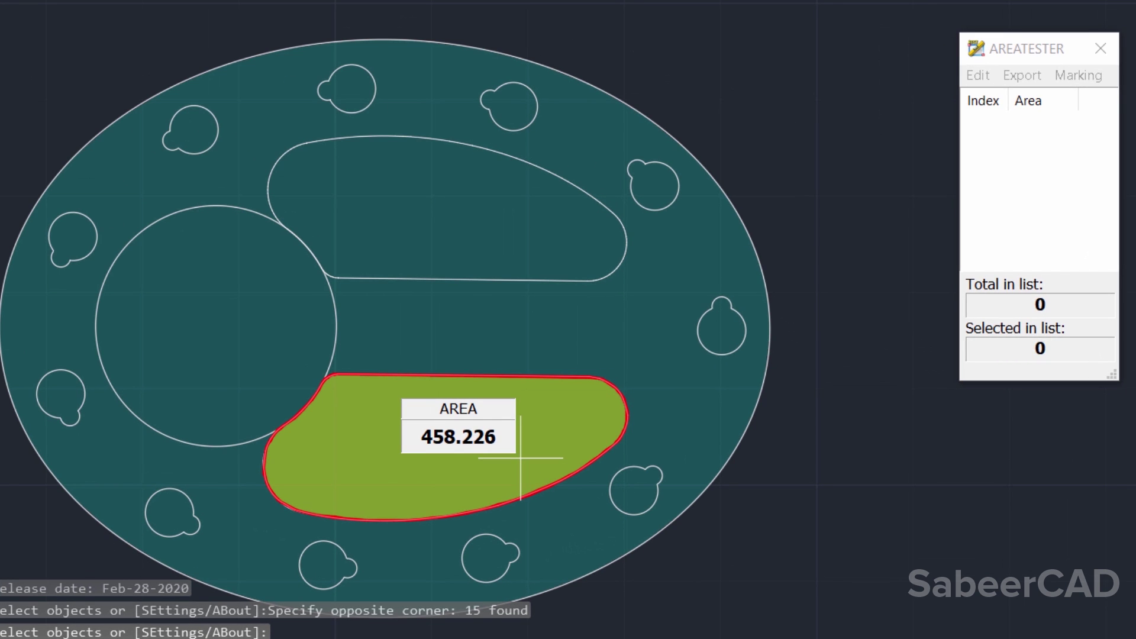
{"action": "left_click", "coordinate": [520, 457]}
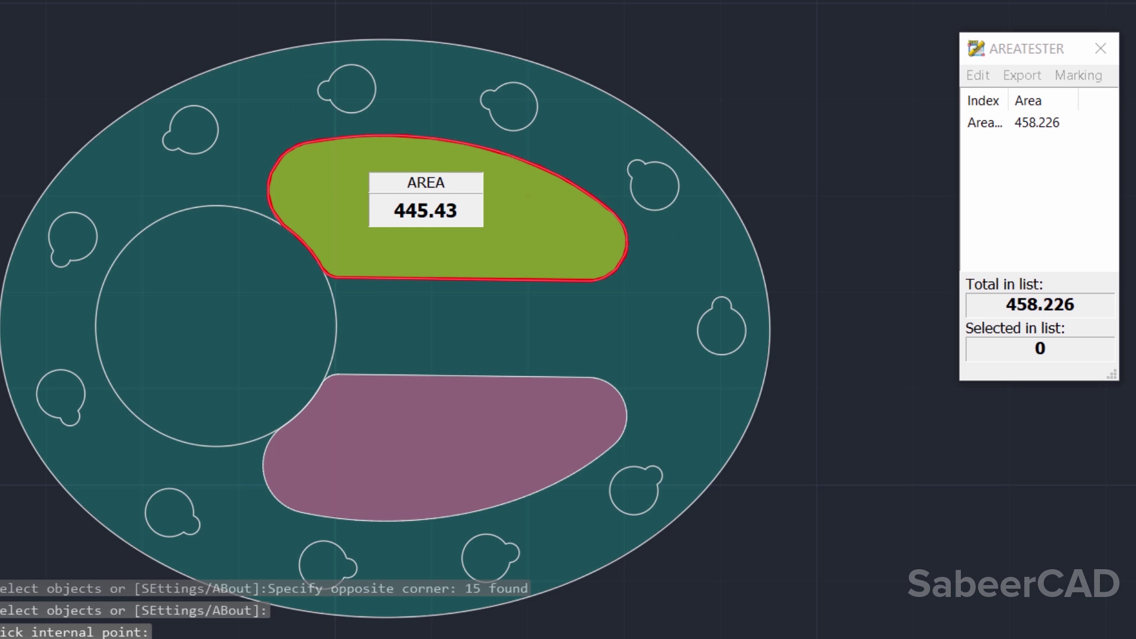
{"action": "left_click", "coordinate": [489, 233]}
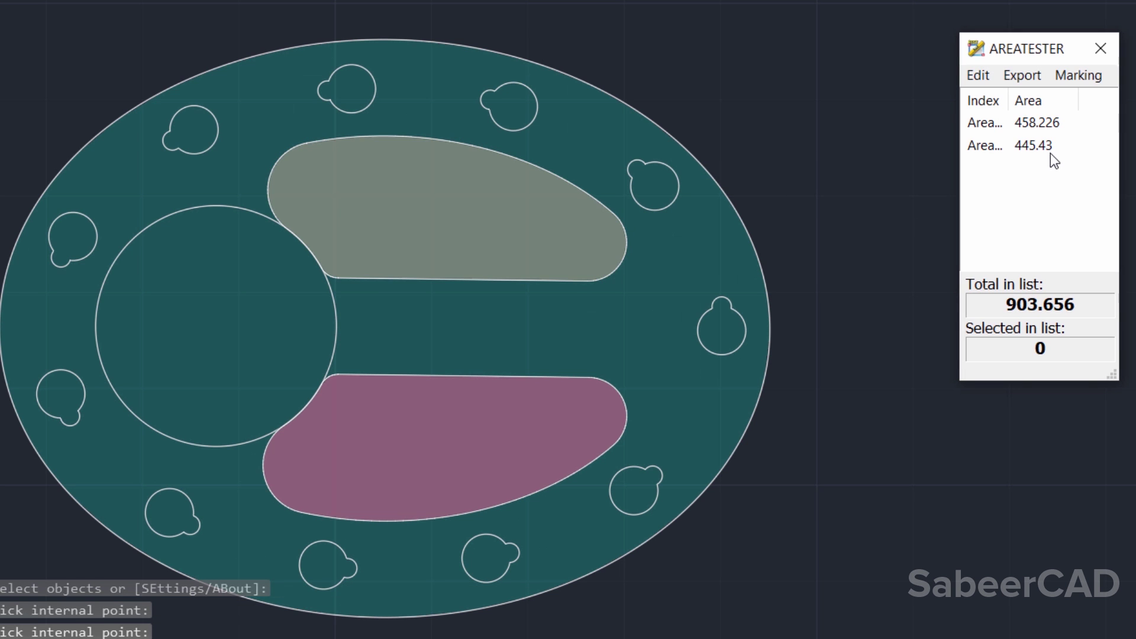
{"action": "left_click", "coordinate": [524, 110]}
{"action": "left_click", "coordinate": [351, 90]}
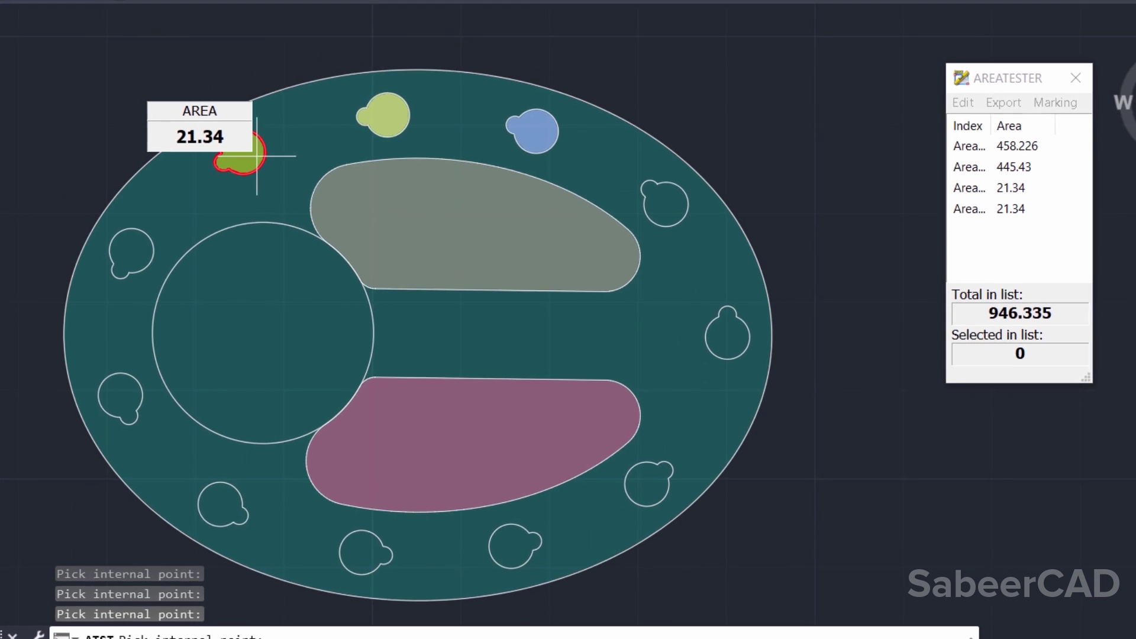
{"action": "left_click", "coordinate": [203, 137]}
{"action": "left_click", "coordinate": [84, 253]}
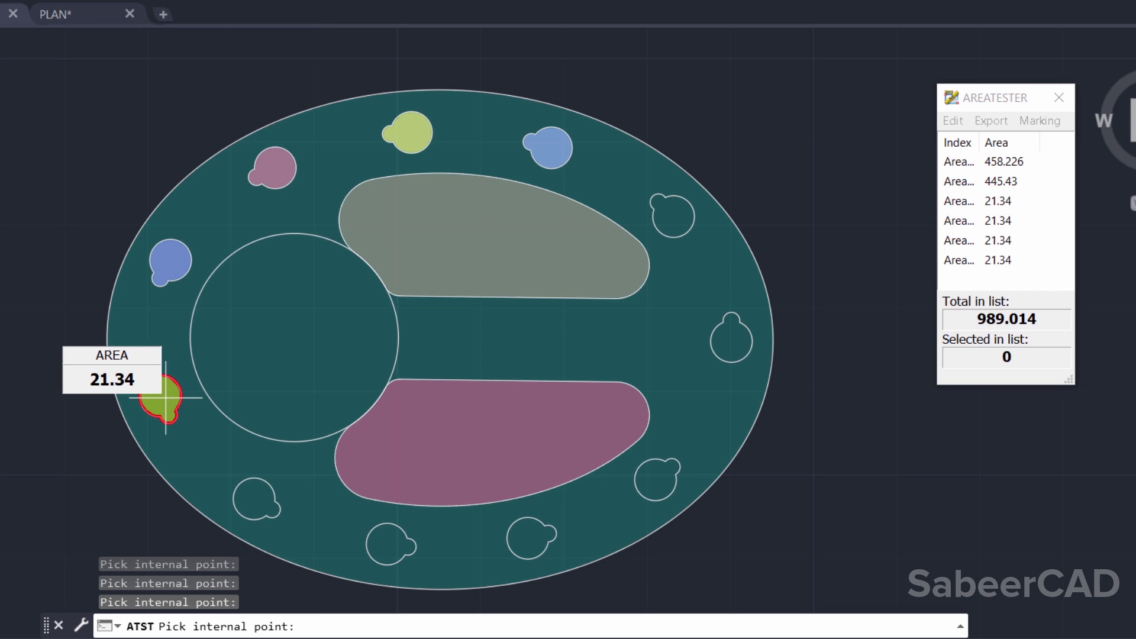
Fill the remaining small circles and the large circle, bringing the total to 1629.265
{"action": "left_click", "coordinate": [166, 398]}
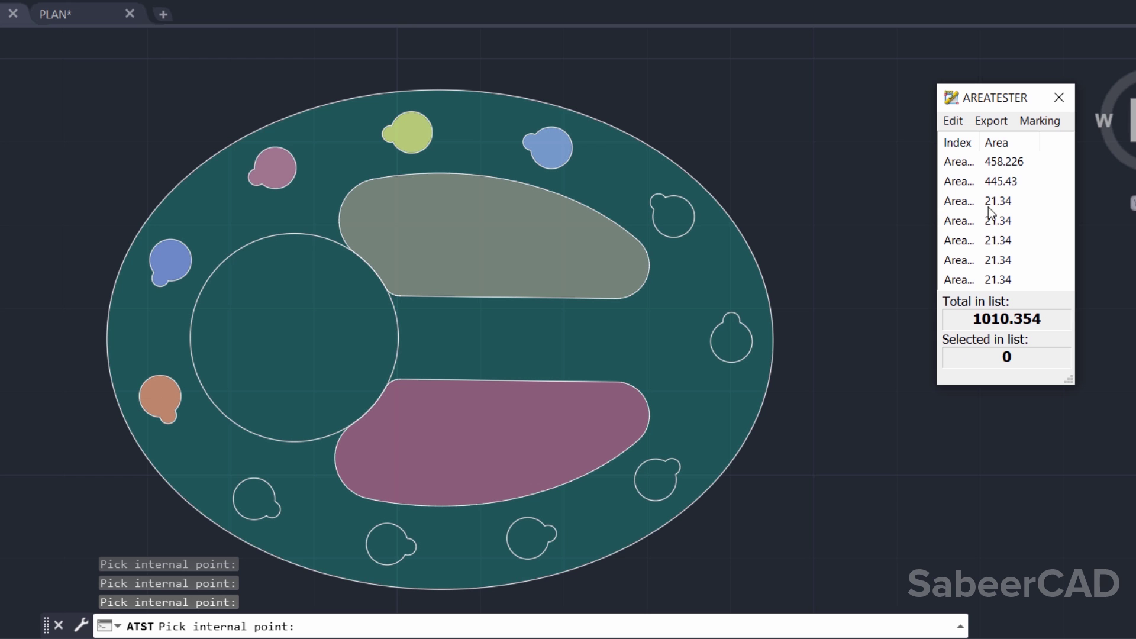
{"action": "left_click", "coordinate": [258, 500]}
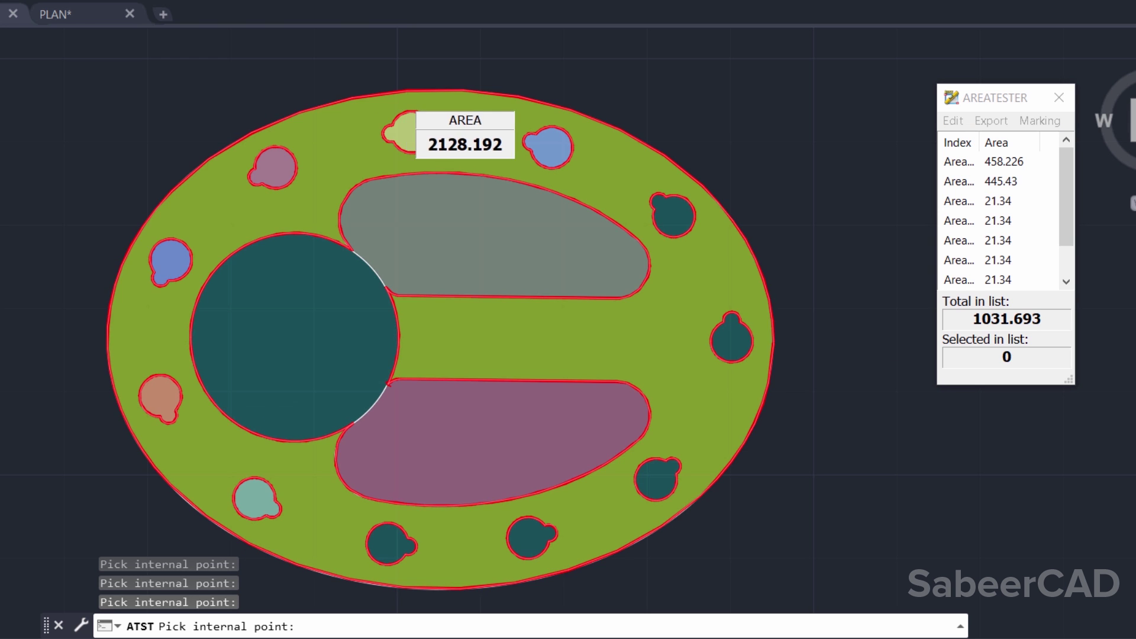
{"action": "left_click", "coordinate": [403, 547]}
{"action": "left_click", "coordinate": [530, 536]}
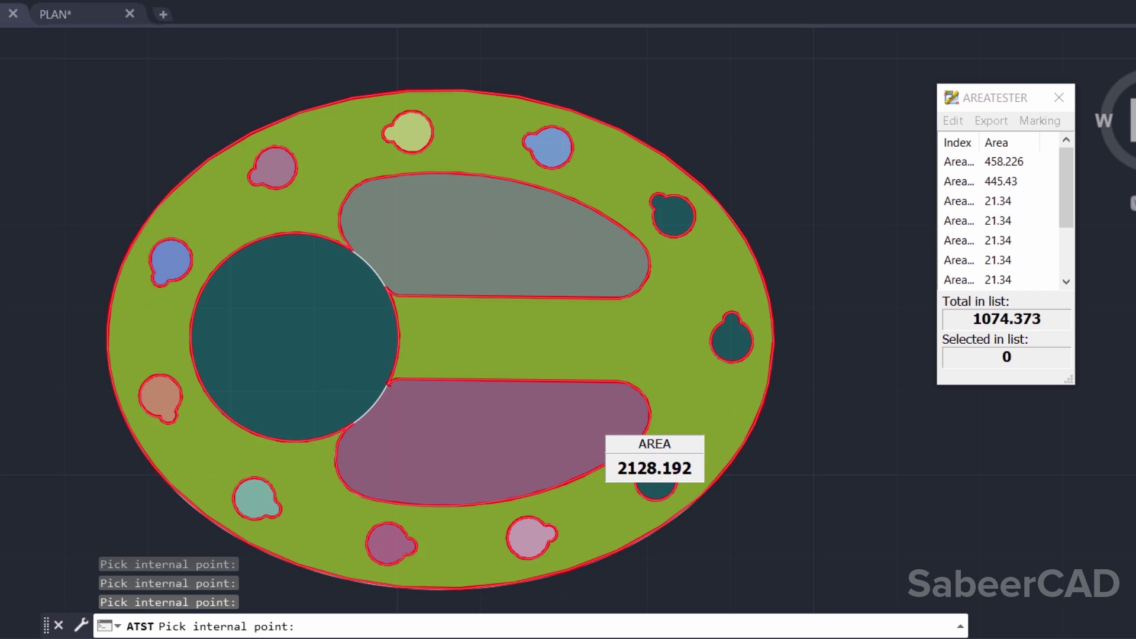
{"action": "left_click", "coordinate": [655, 477]}
{"action": "left_click", "coordinate": [731, 342]}
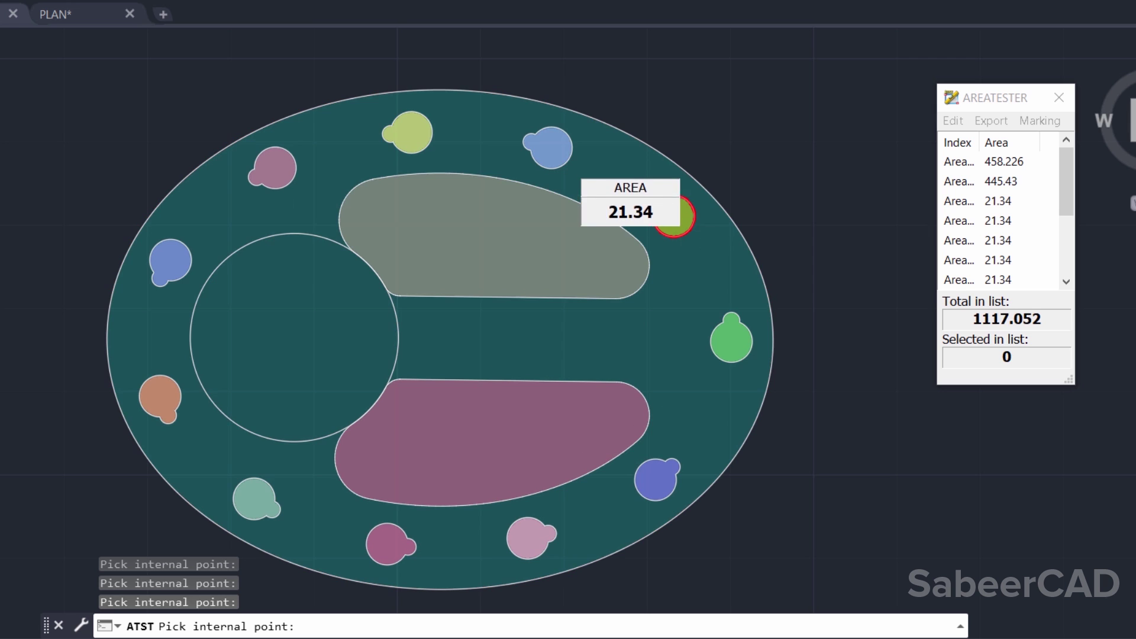
{"action": "left_click", "coordinate": [684, 220]}
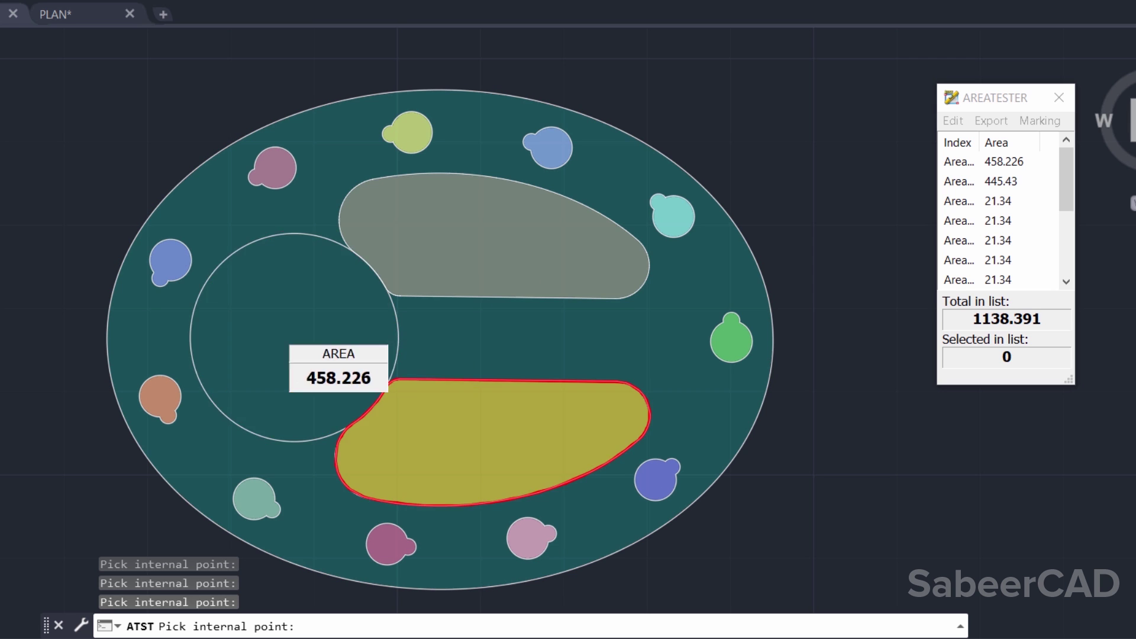
{"action": "left_click", "coordinate": [360, 350]}
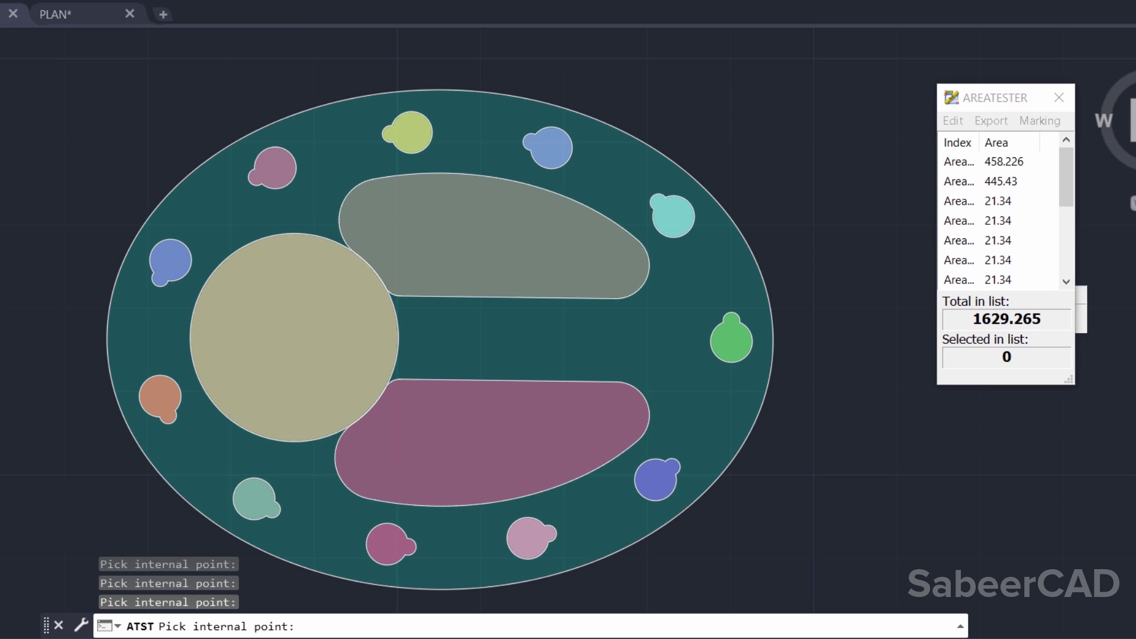
Highlight the 458.226 and 21.34 regions individually from the AreaTester list
{"action": "left_click_drag", "start_coordinate": [1068, 198], "coordinate": [1063, 155]}
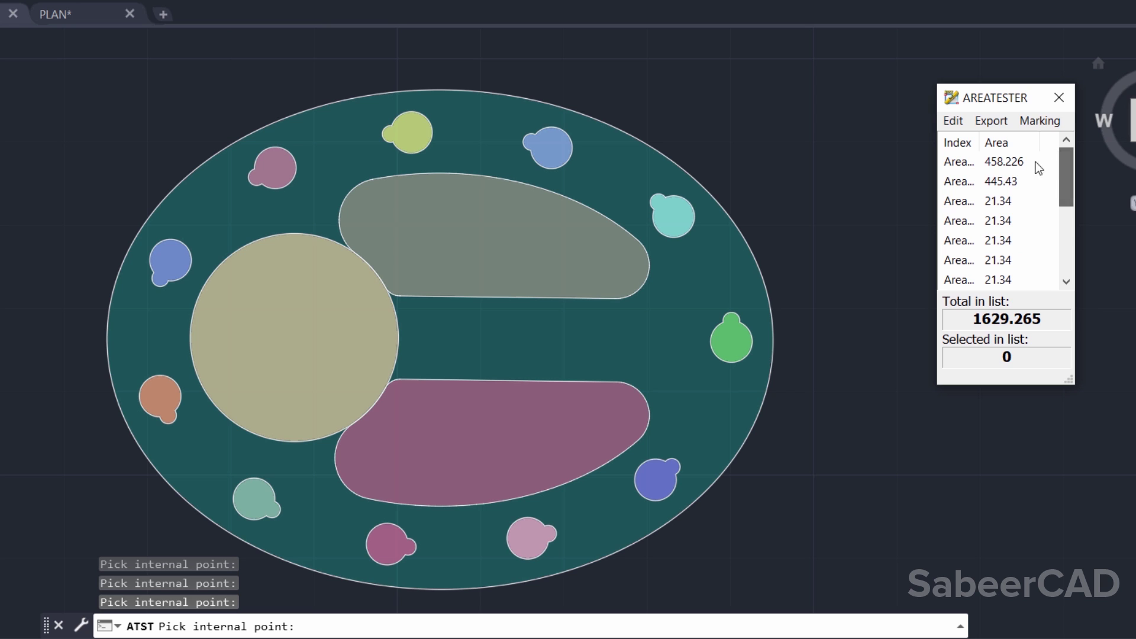
{"action": "left_click", "coordinate": [1011, 163]}
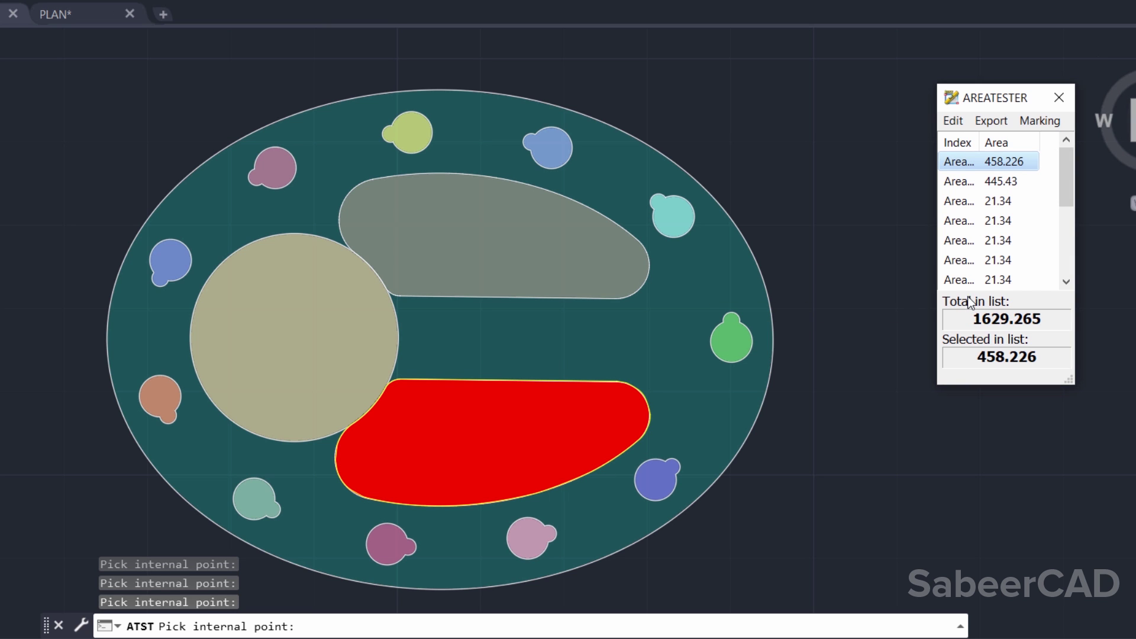
{"action": "left_click", "coordinate": [1006, 205]}
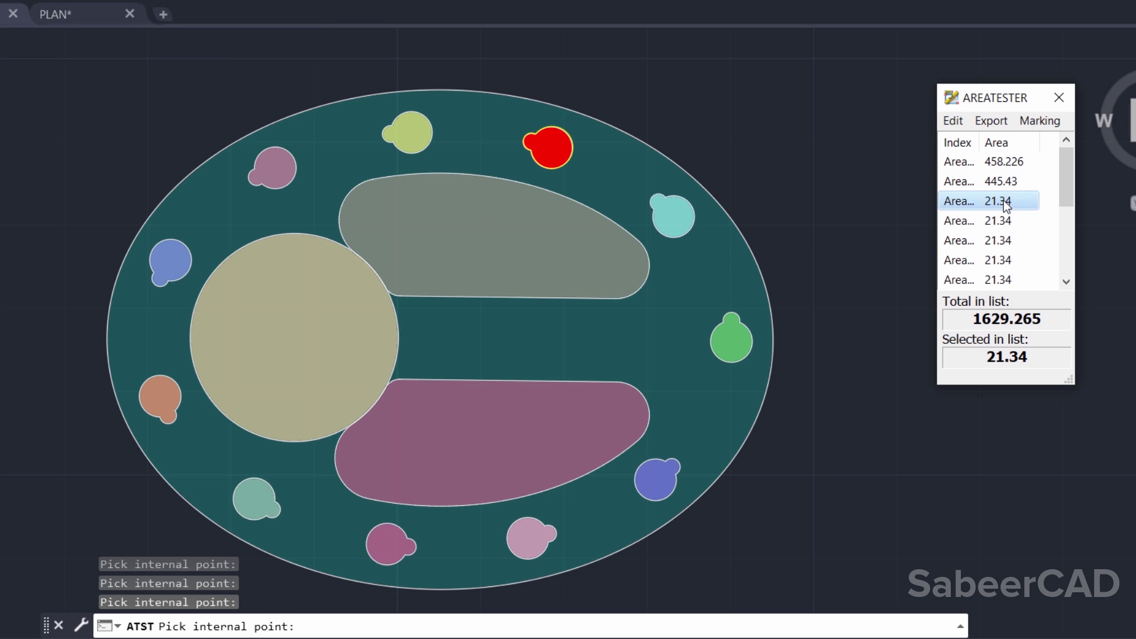
{"action": "left_click", "coordinate": [1014, 164]}
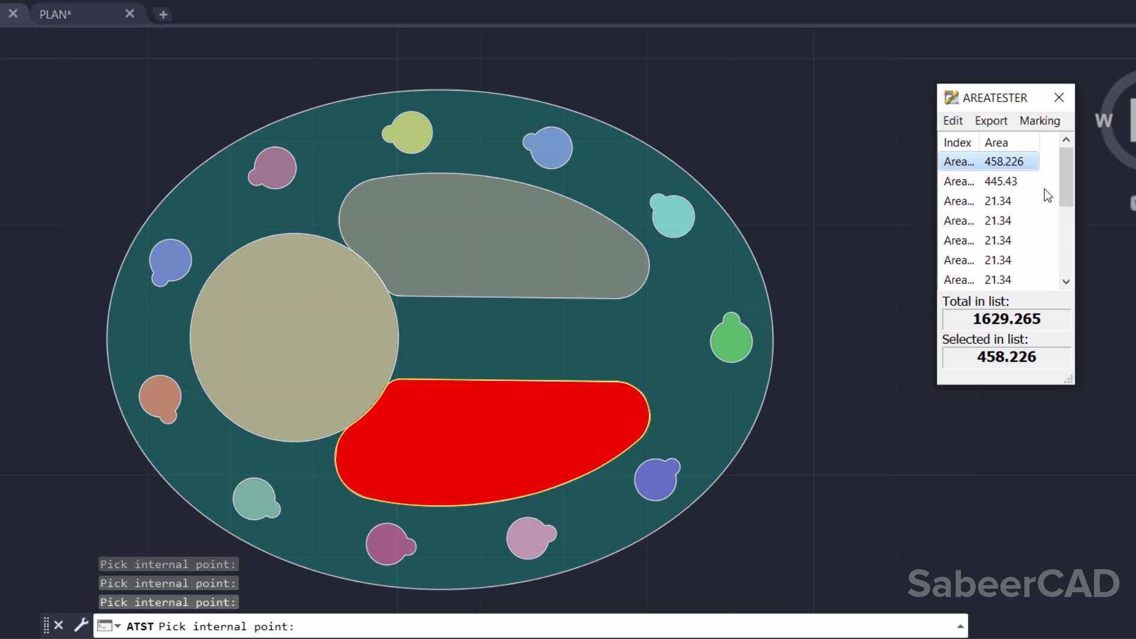
Add 445.43, 21.34 and two more rows to see the selected total, then clear highlighting
{"action": "left_click", "coordinate": [1010, 184], "text": "ctrl"}
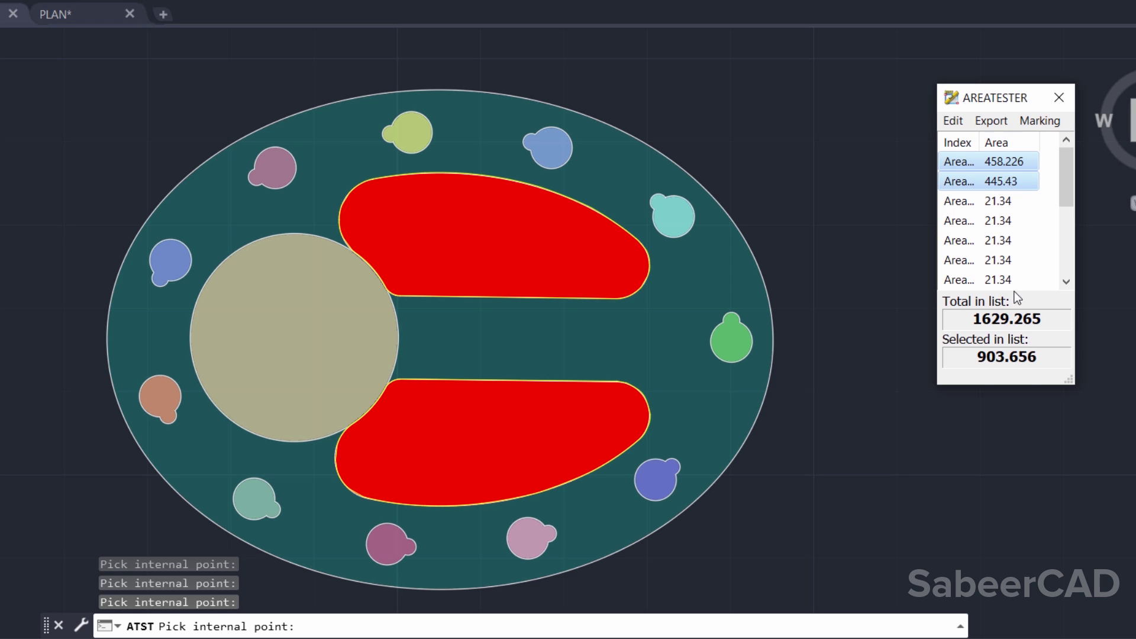
{"action": "left_click", "coordinate": [1004, 207], "text": "ctrl"}
{"action": "left_click", "coordinate": [1009, 225], "text": "ctrl"}
{"action": "left_click", "coordinate": [1002, 240], "text": "ctrl"}
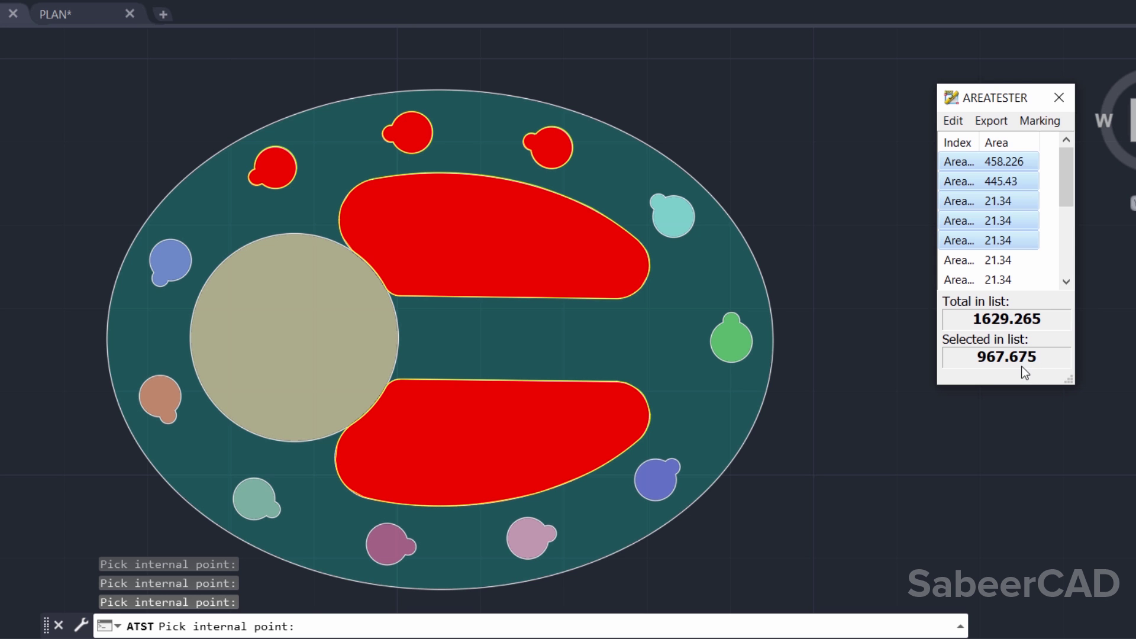
{"action": "left_click", "coordinate": [601, 317]}
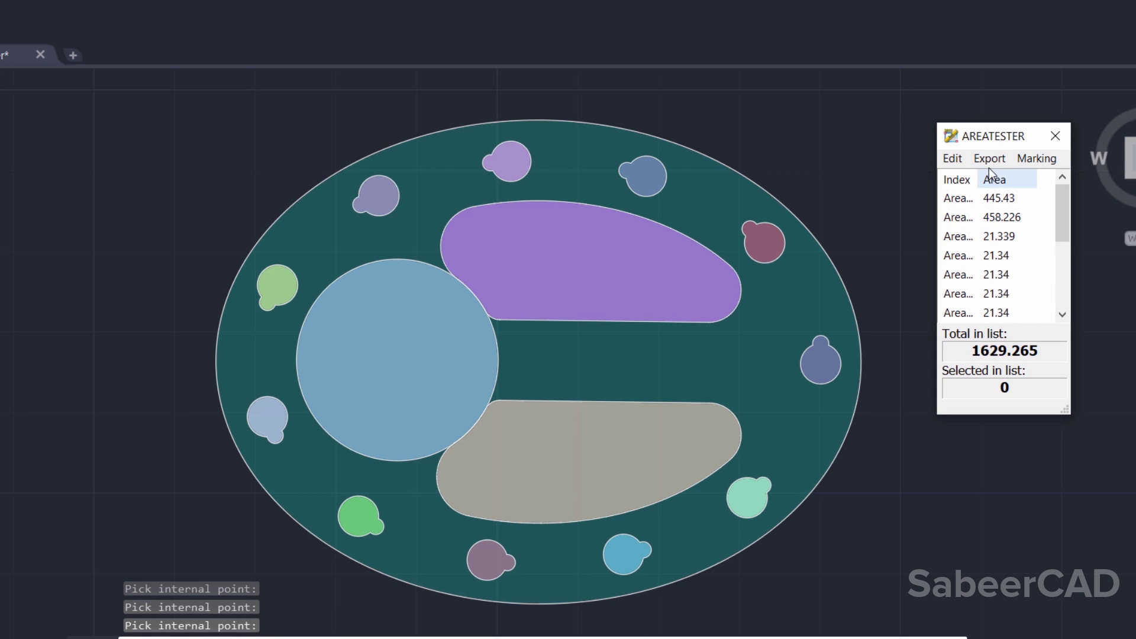
Export the area list as a text file named AREA on the Desktop
{"action": "left_click", "coordinate": [987, 161]}
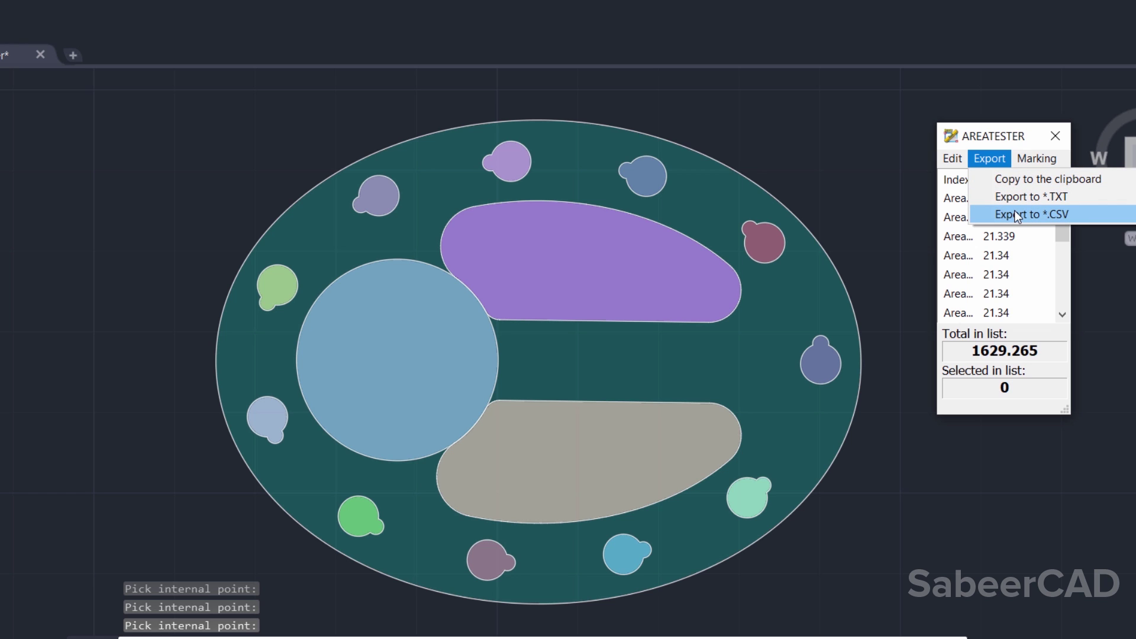
{"action": "left_click", "coordinate": [1028, 195]}
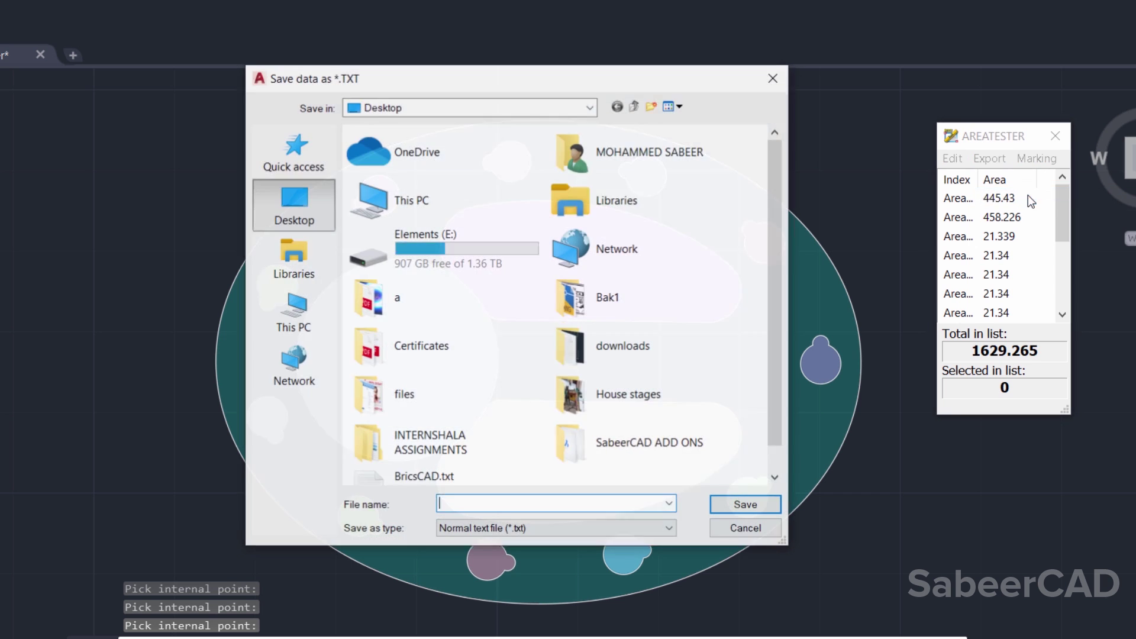
{"action": "left_click", "coordinate": [590, 107]}
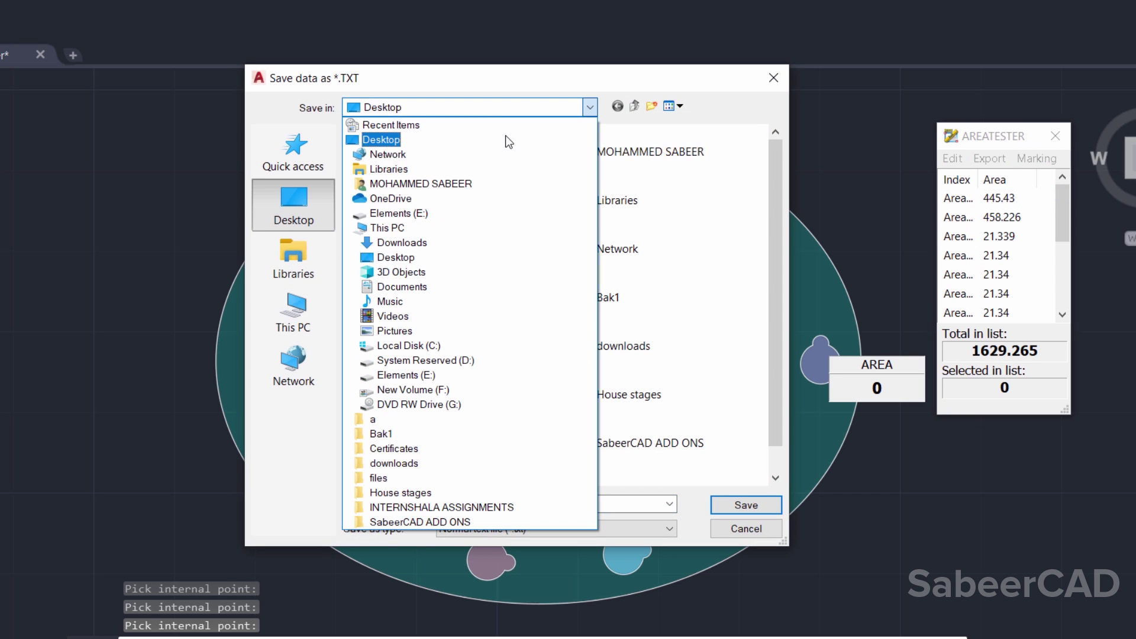
{"action": "left_click", "coordinate": [444, 142]}
{"action": "scroll", "coordinate": [768, 378], "scroll_direction": "down", "scroll_amount": 1}
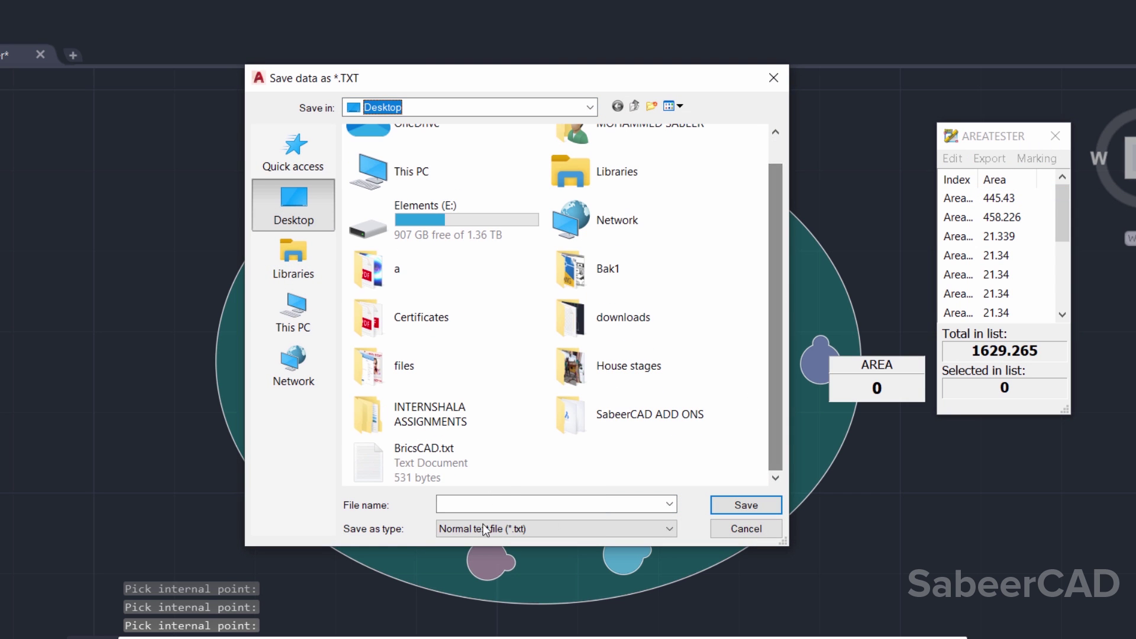
{"action": "left_click", "coordinate": [473, 506]}
{"action": "type", "text": "AREA"}
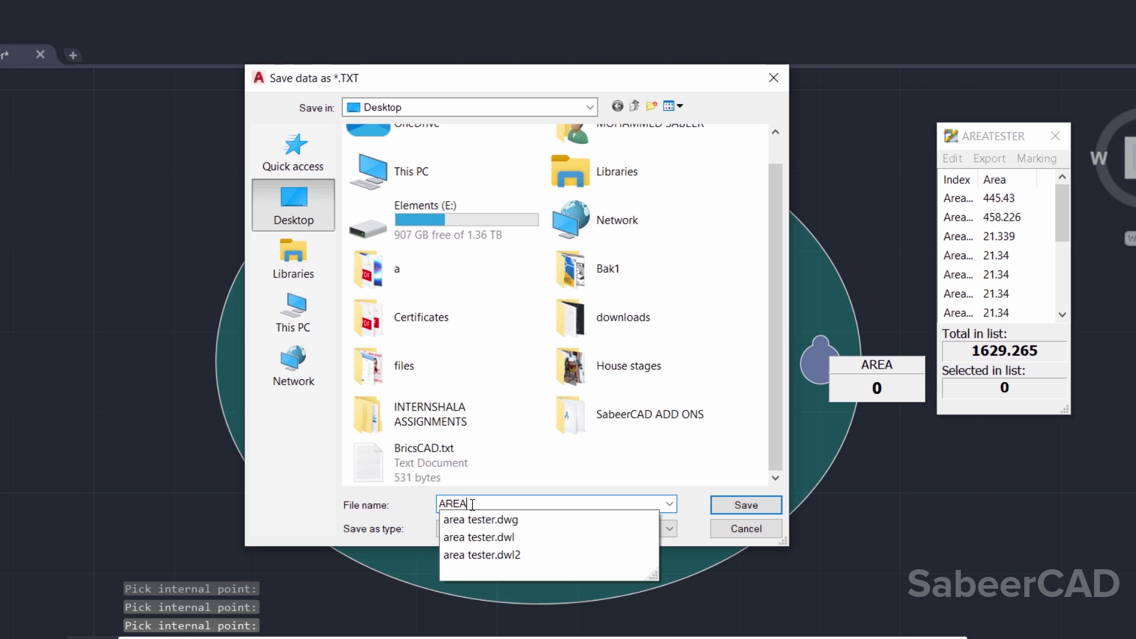
{"action": "left_click", "coordinate": [746, 505]}
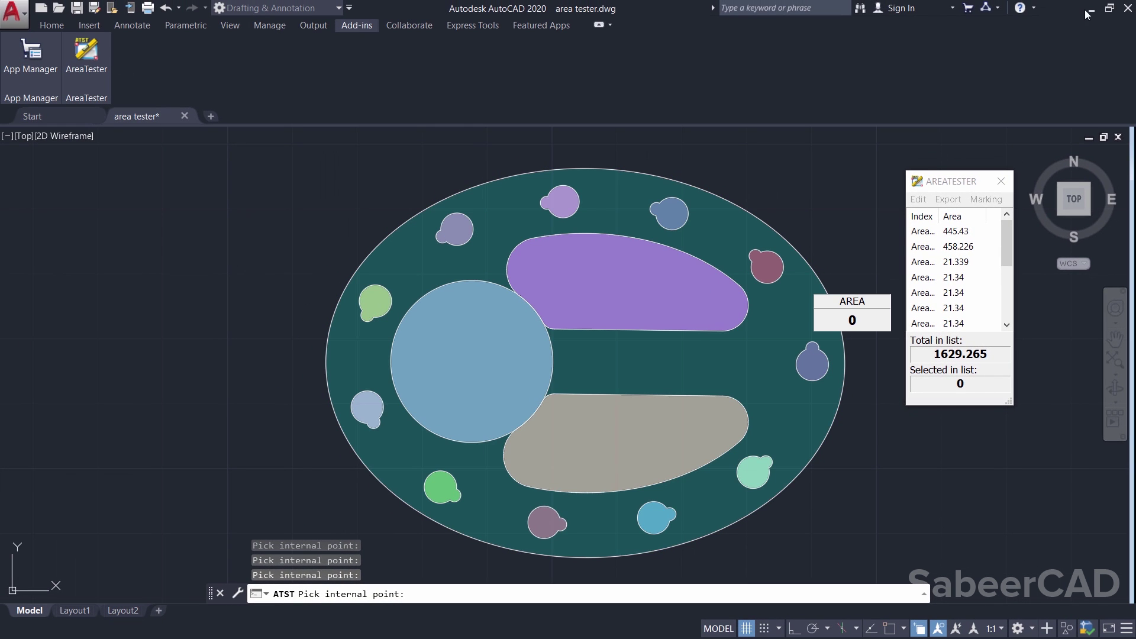
Minimize AutoCAD and open AREA.txt from the desktop in Notepad
{"action": "left_click", "coordinate": [1092, 11]}
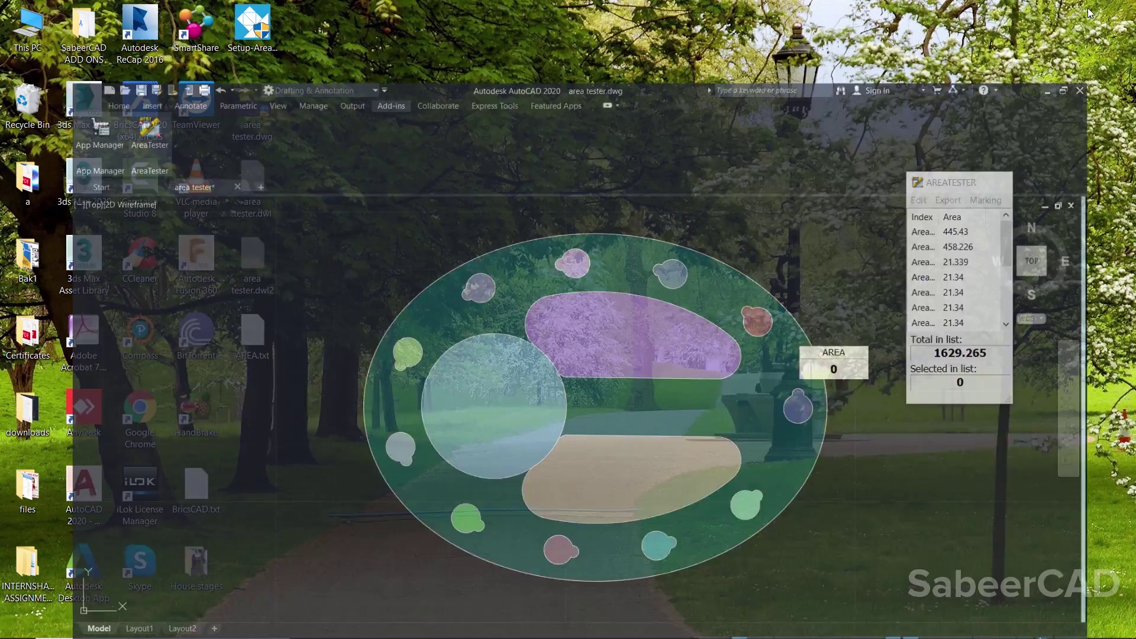
{"action": "double_click", "coordinate": [259, 332]}
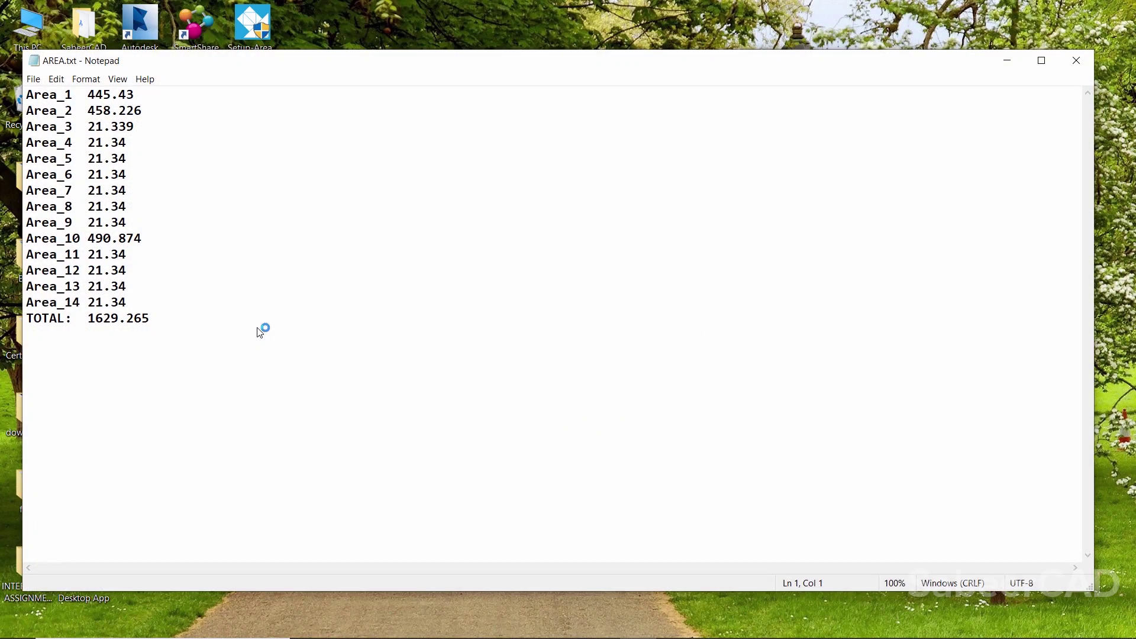